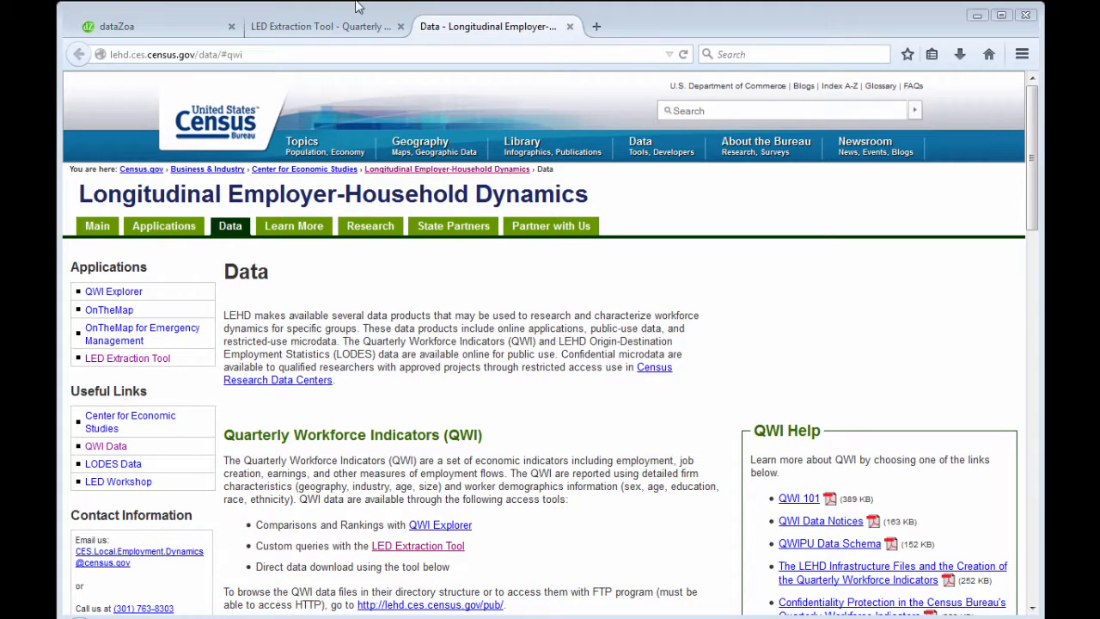
Step: Review the LED Extraction Tool query's geography, firm, worker and indicator selections, including the Earnings indicators
left_click(347, 28)
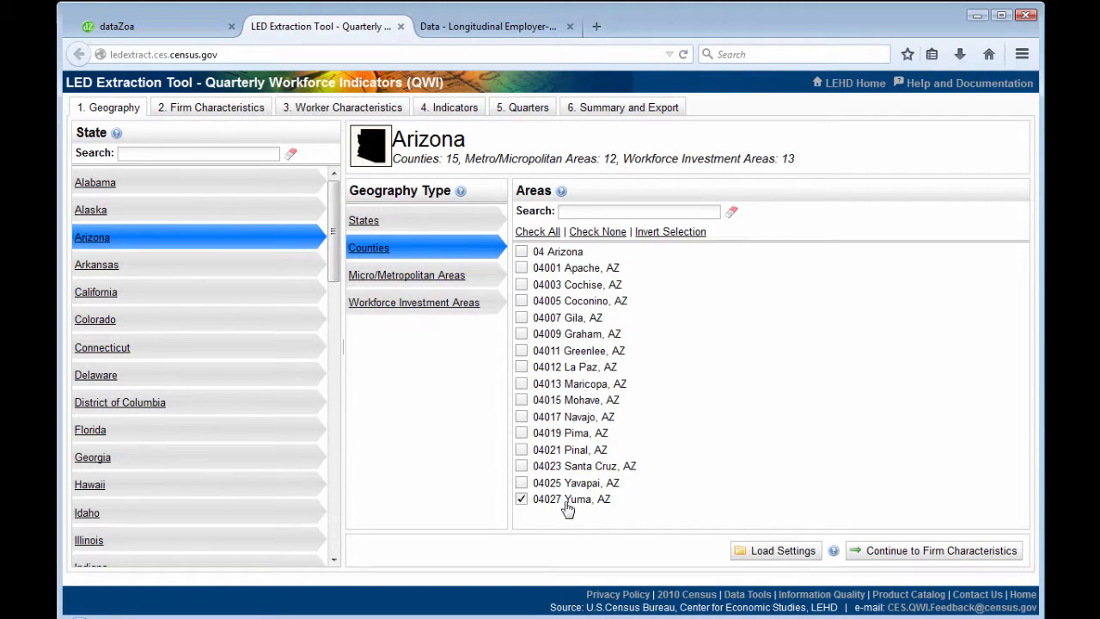
left_click(221, 112)
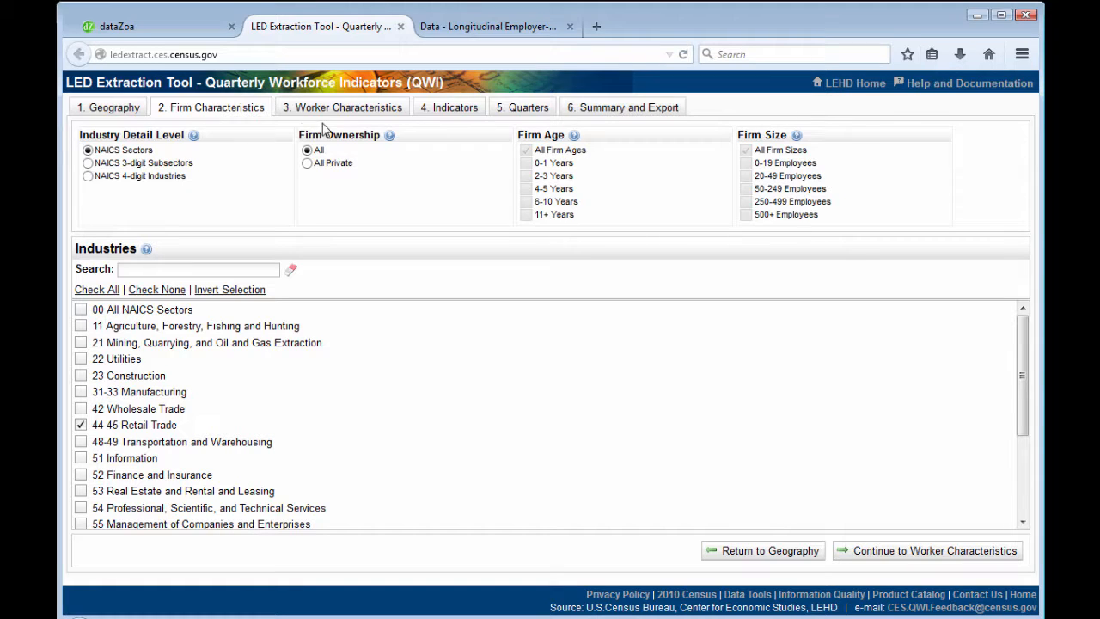
left_click(346, 110)
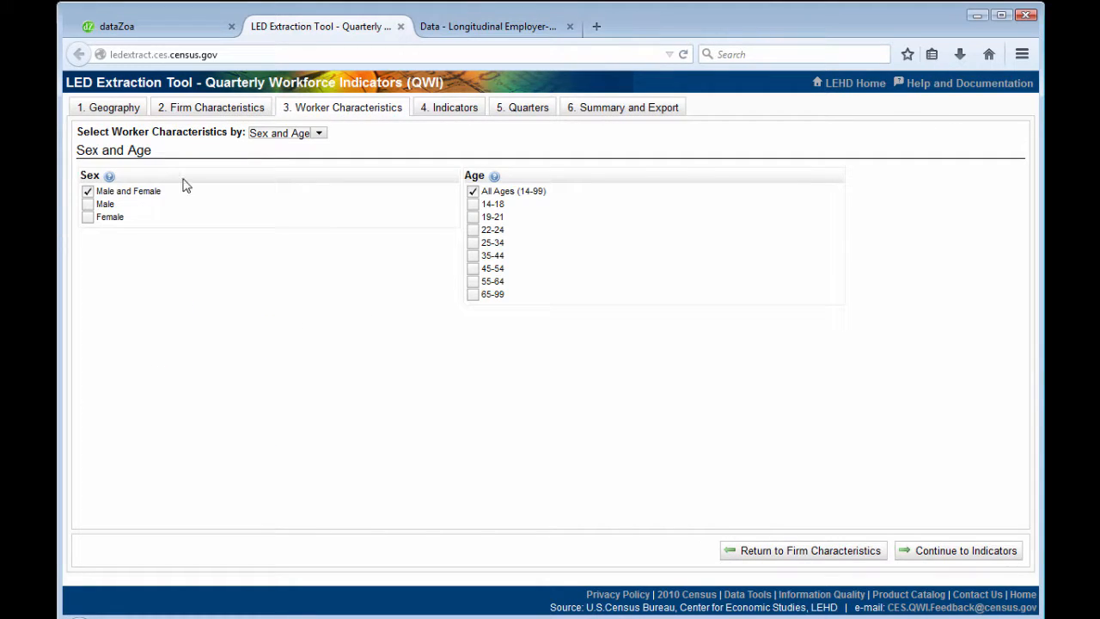
left_click(450, 109)
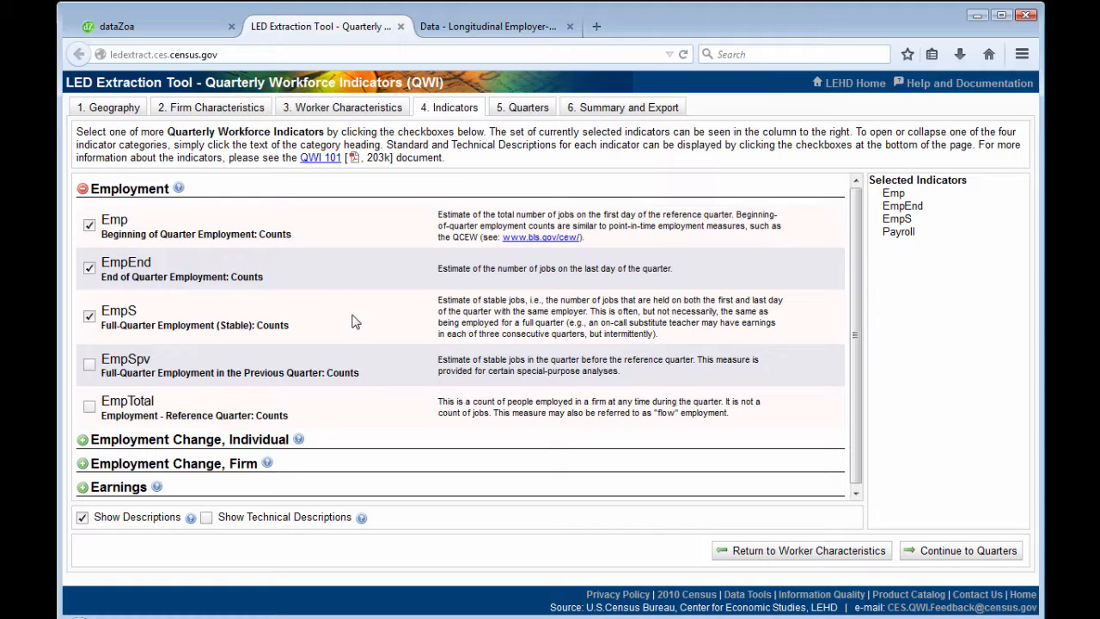
left_click(82, 487)
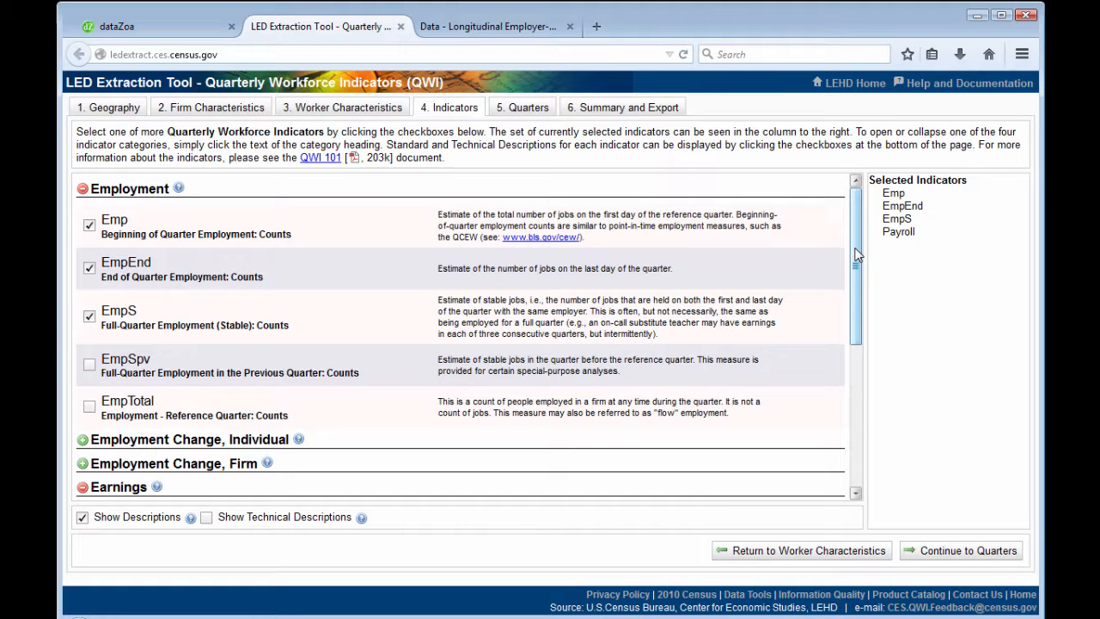
left_click_drag(857, 255, 856, 410)
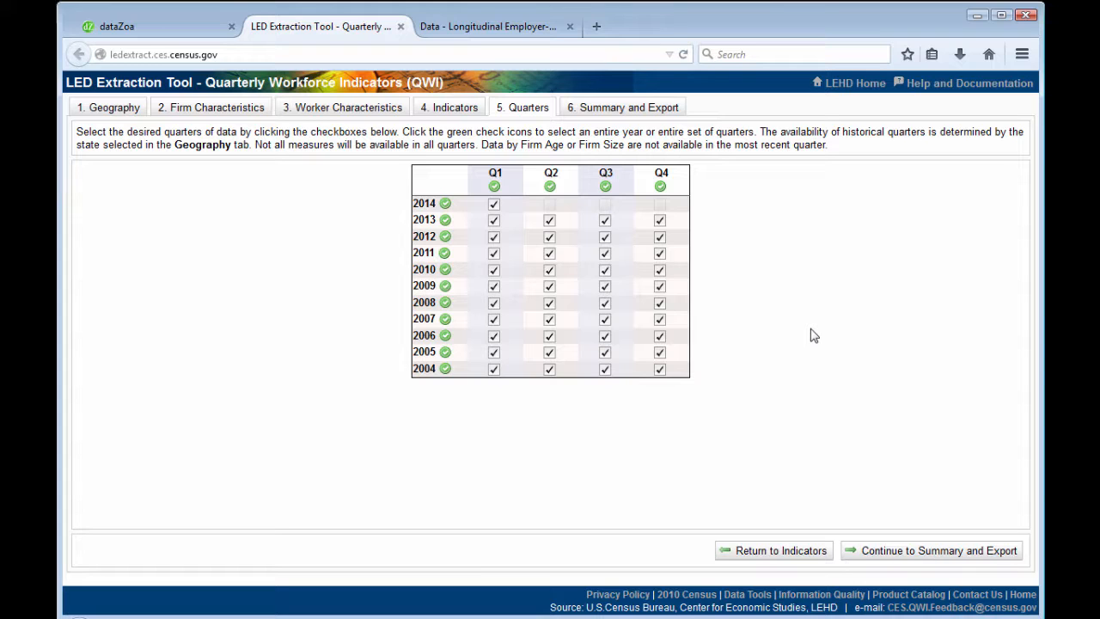
Step: Send the datalink of the summarized LED Extraction Tool query to dataZoa using the dZ-Dot
left_click(640, 109)
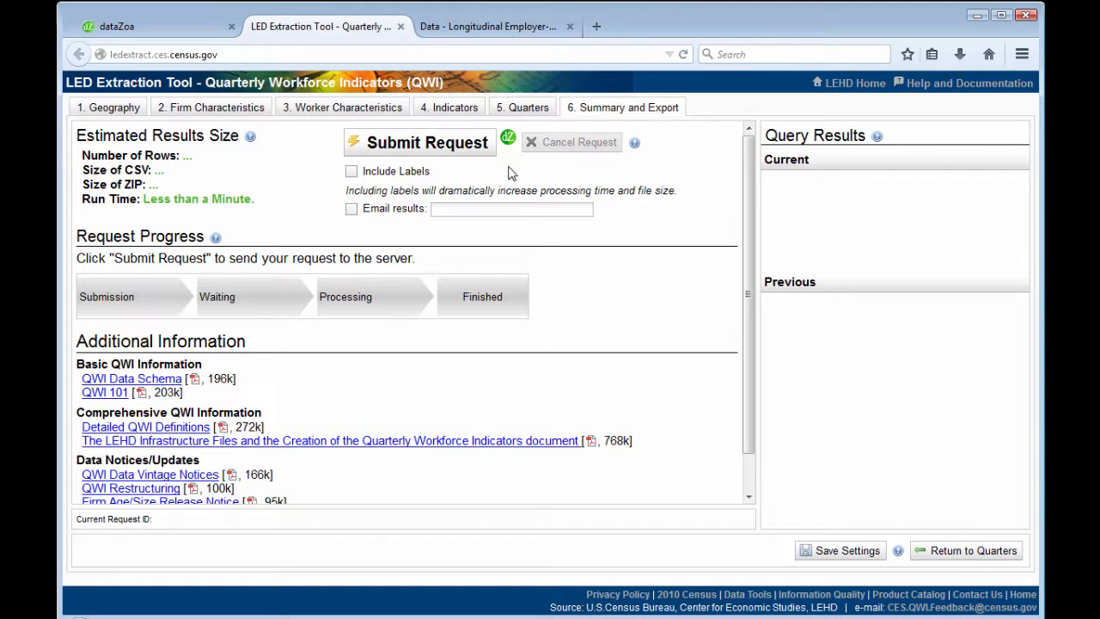
left_click(508, 138)
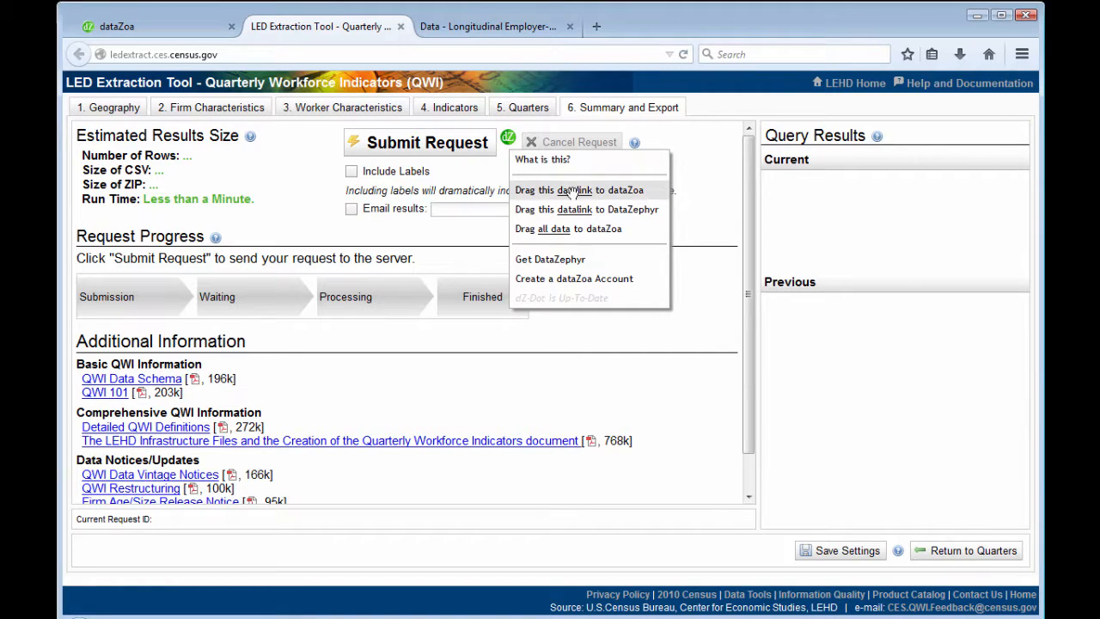
left_click_drag(573, 191, 720, 114)
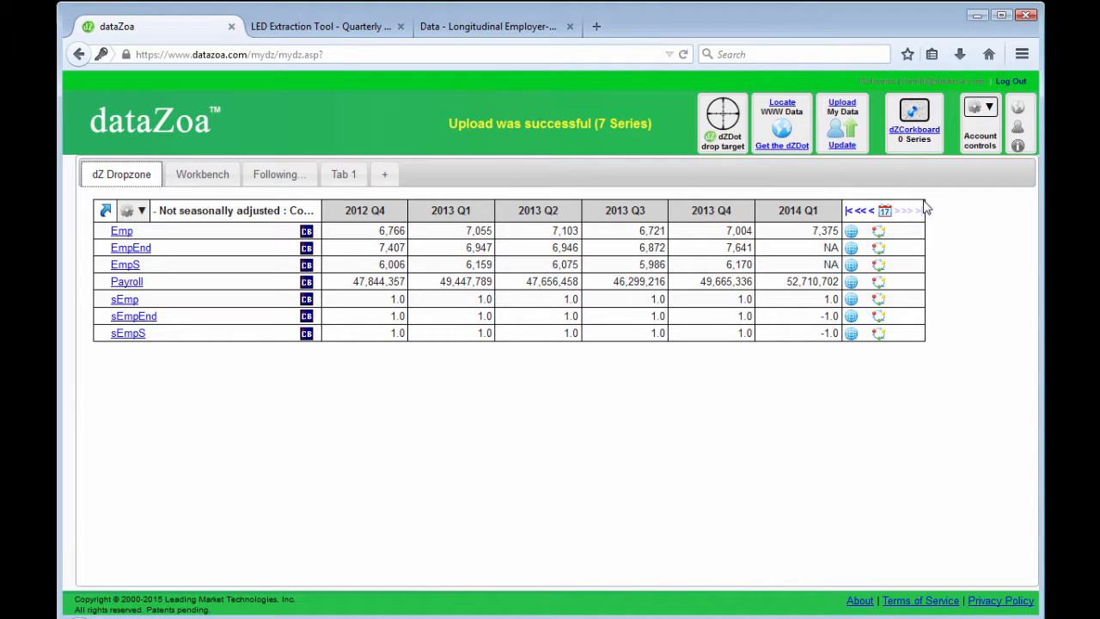
Step: Browse the uploaded series' quarterly values back to the earliest quarter, and return to the most recent quarters
left_click(871, 212)
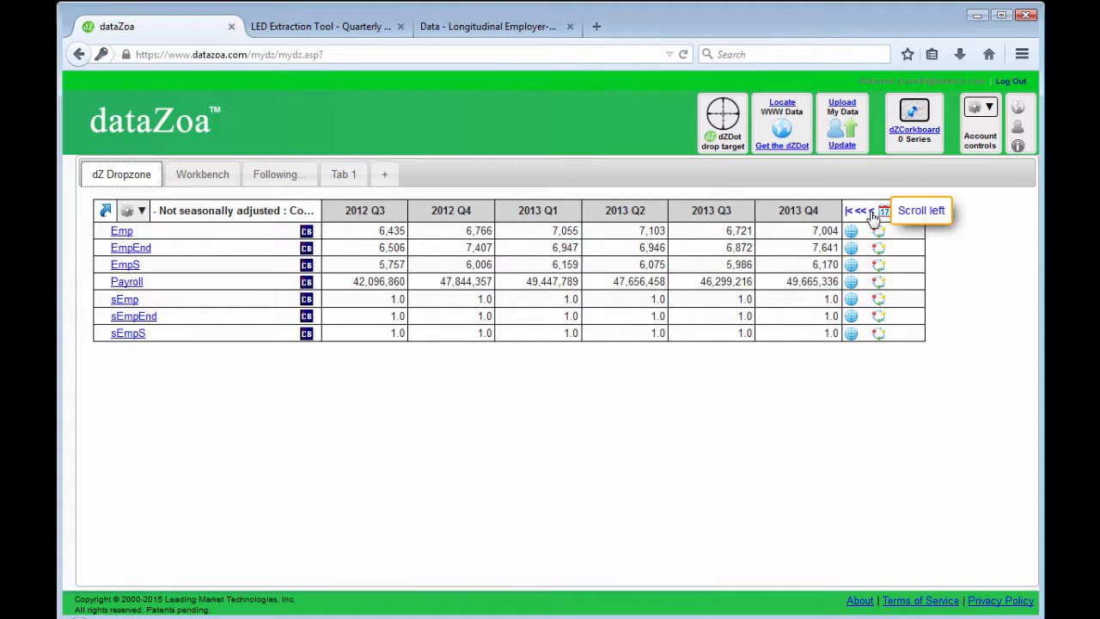
left_click(862, 212)
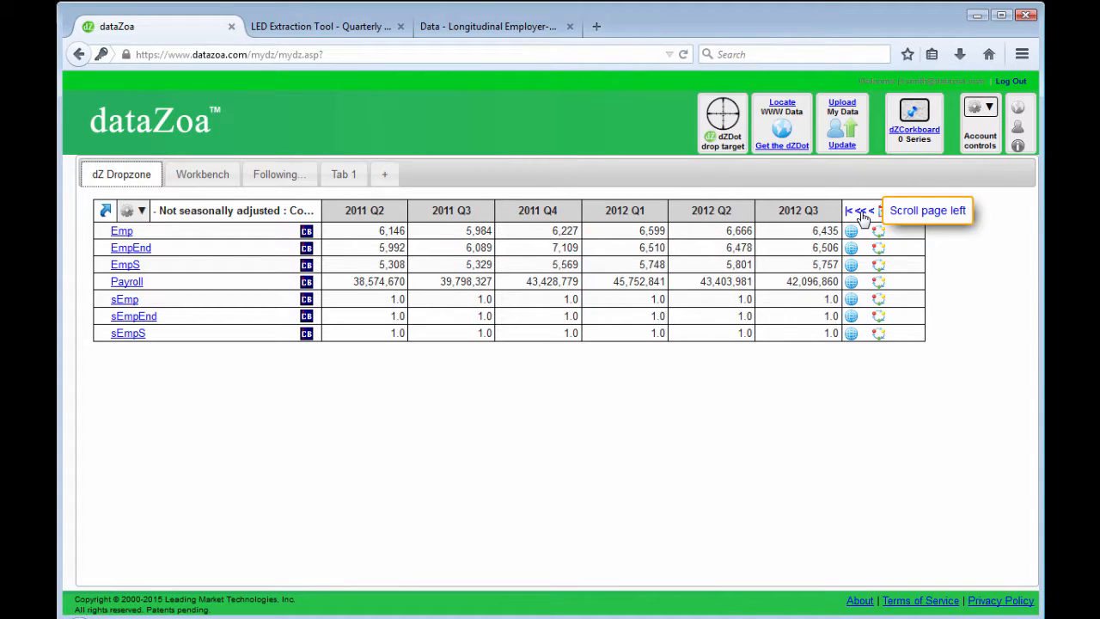
left_click(849, 211)
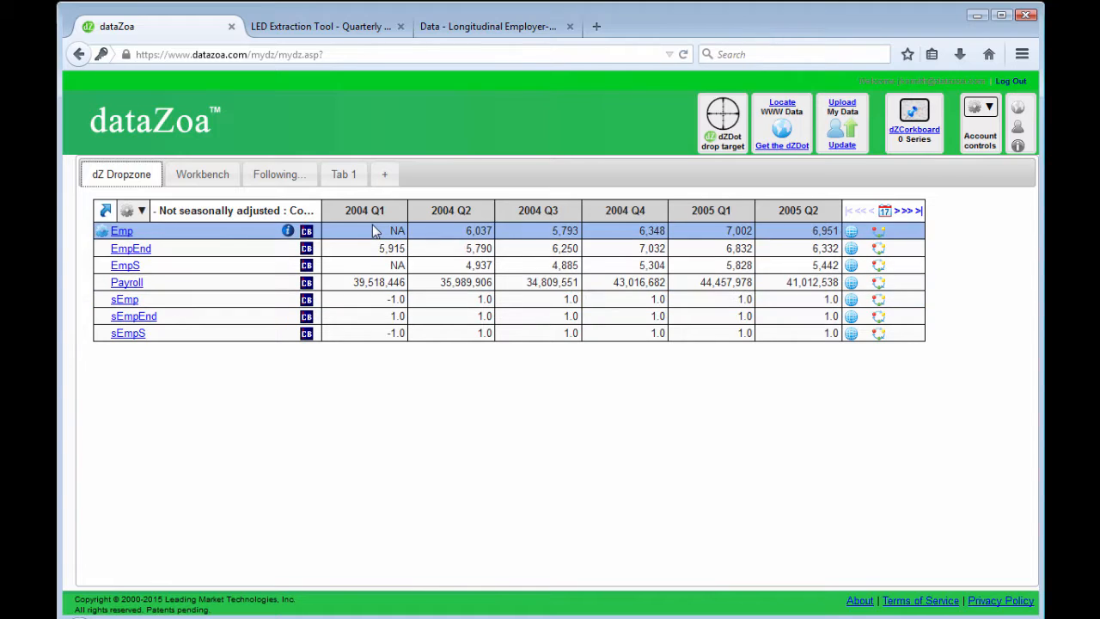
left_click(919, 212)
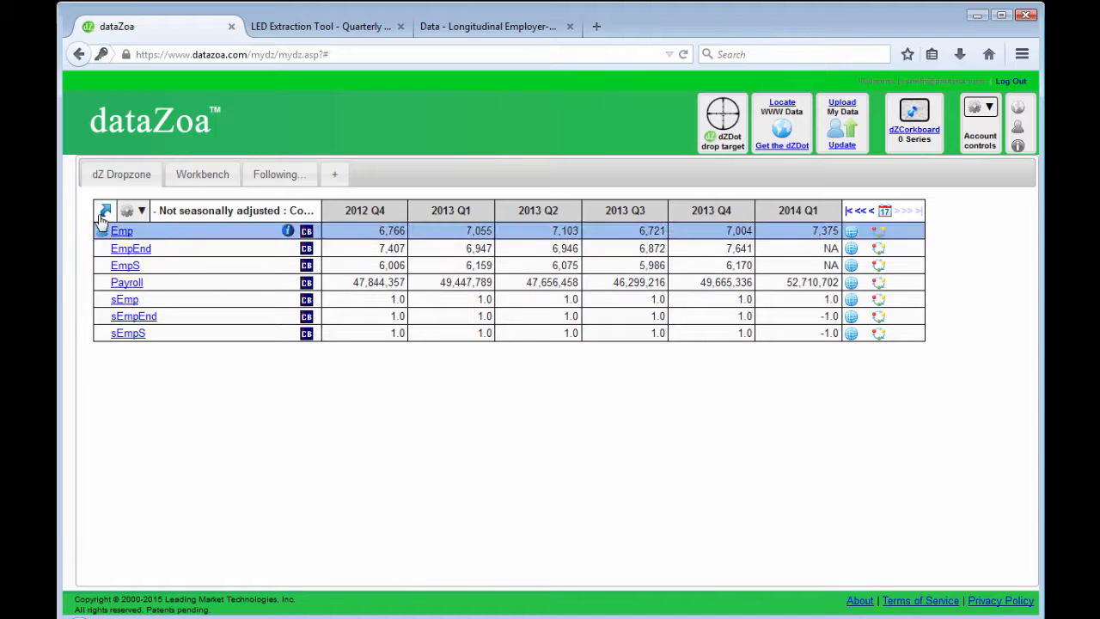
Step: Create a new user tab featuring the entire uploaded dataBlock
mouse_move(103, 213)
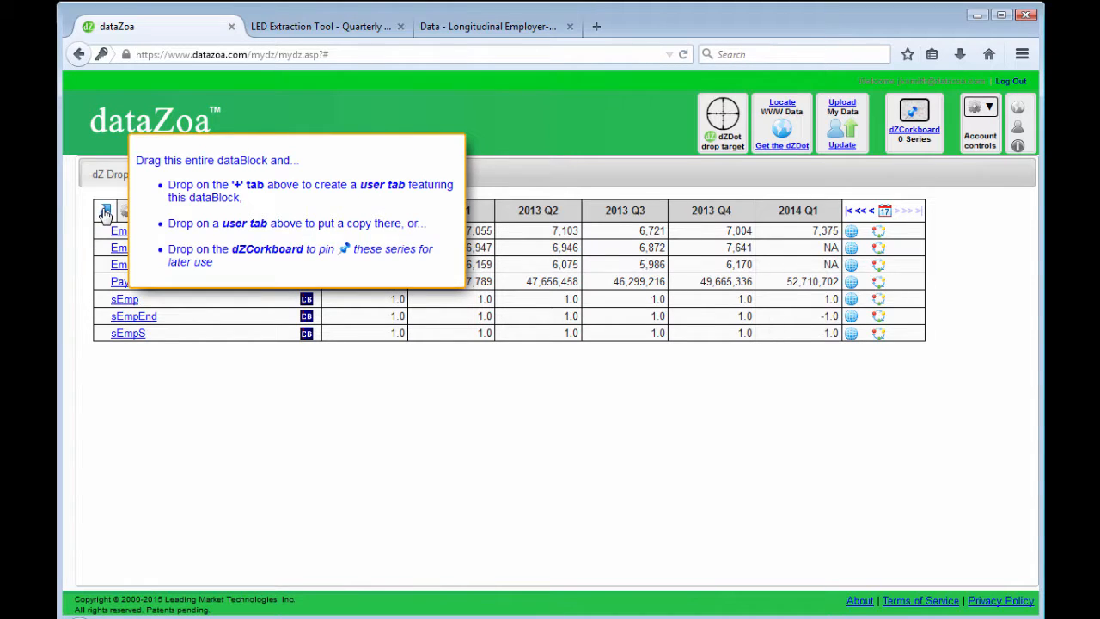
left_click_drag(104, 213, 326, 178)
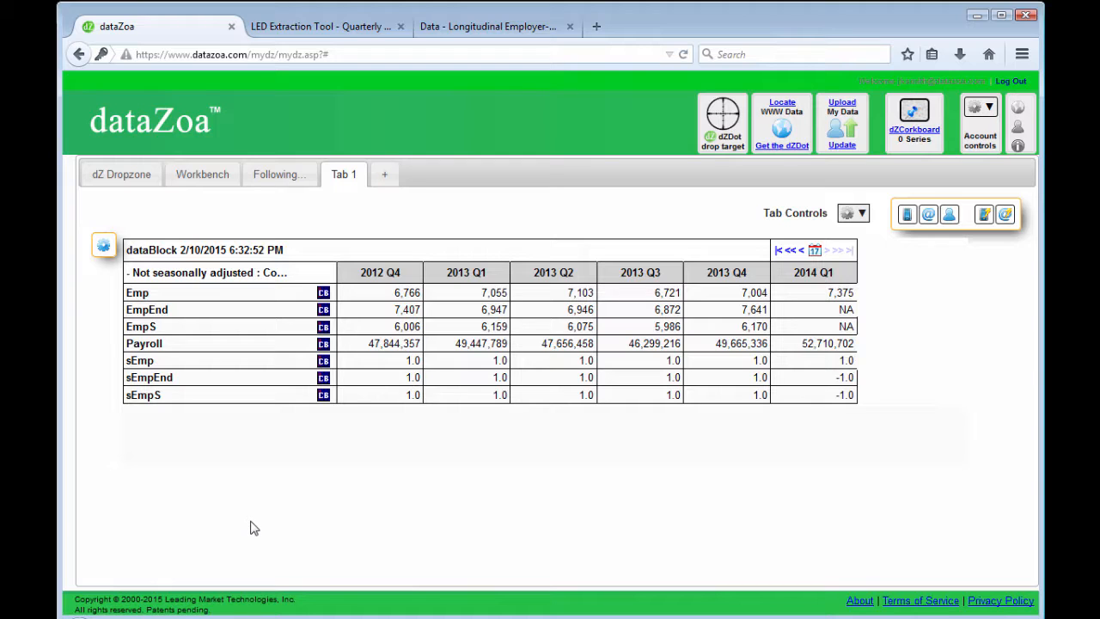
Step: Add a calculated series titled "Average Quartely Earnings" to the dataBlock, dividing Payroll by Emp (V4/V1)
left_click(105, 250)
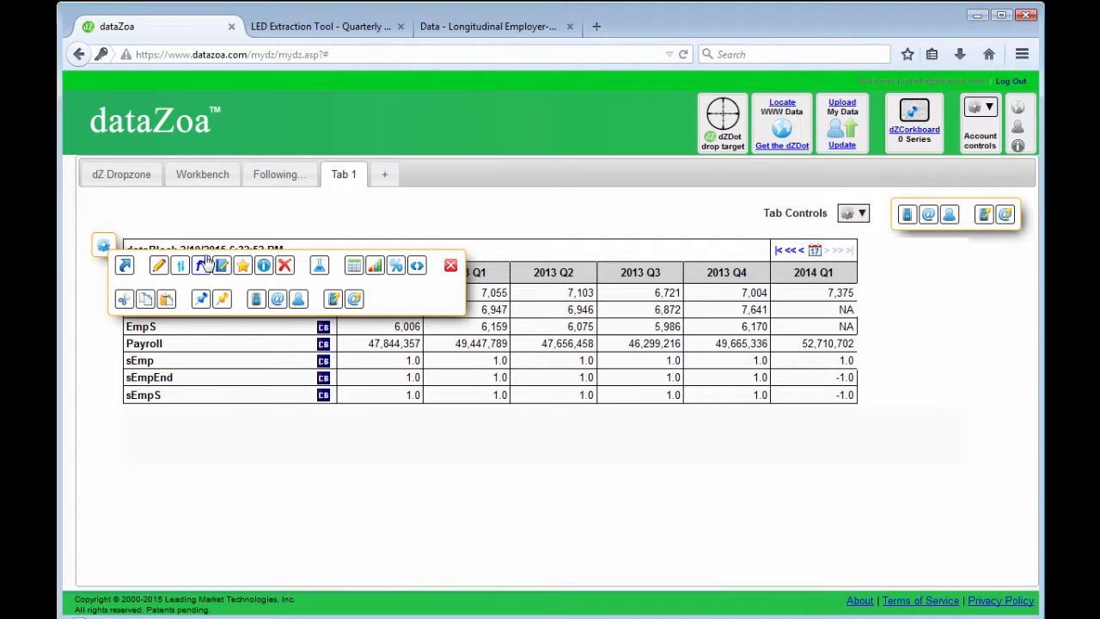
left_click(318, 268)
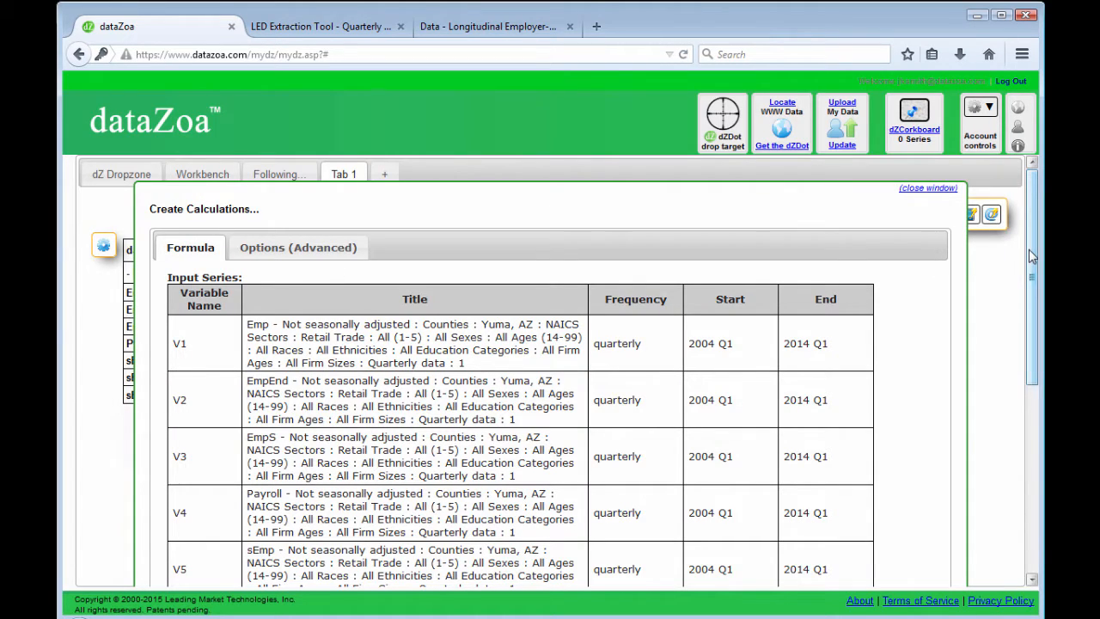
left_click_drag(1032, 256, 1039, 446)
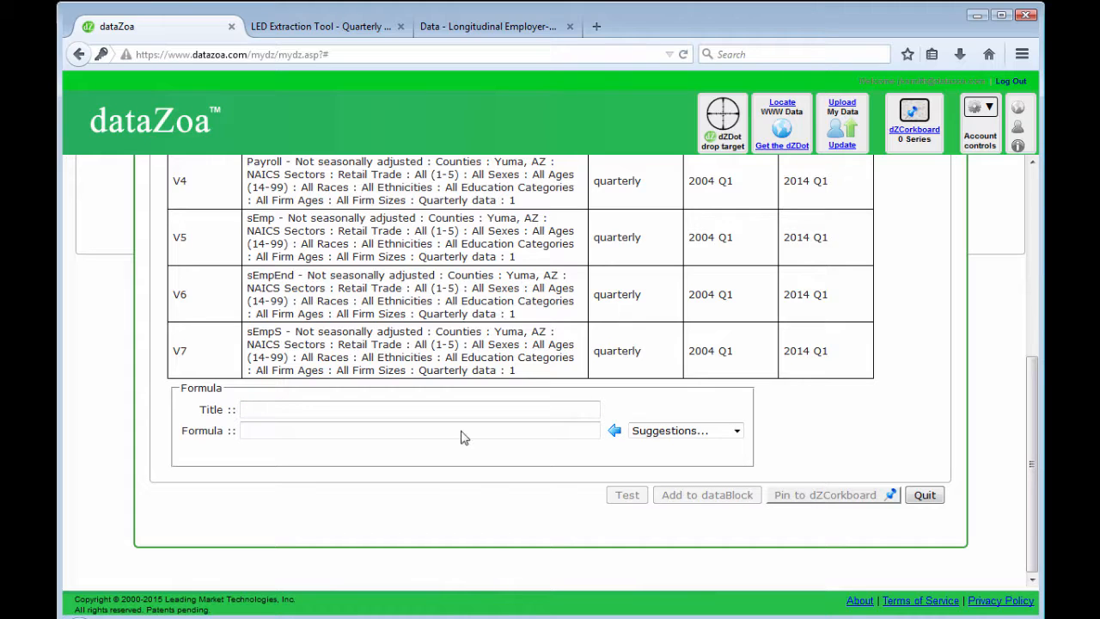
type("Average Quartely Earnings")
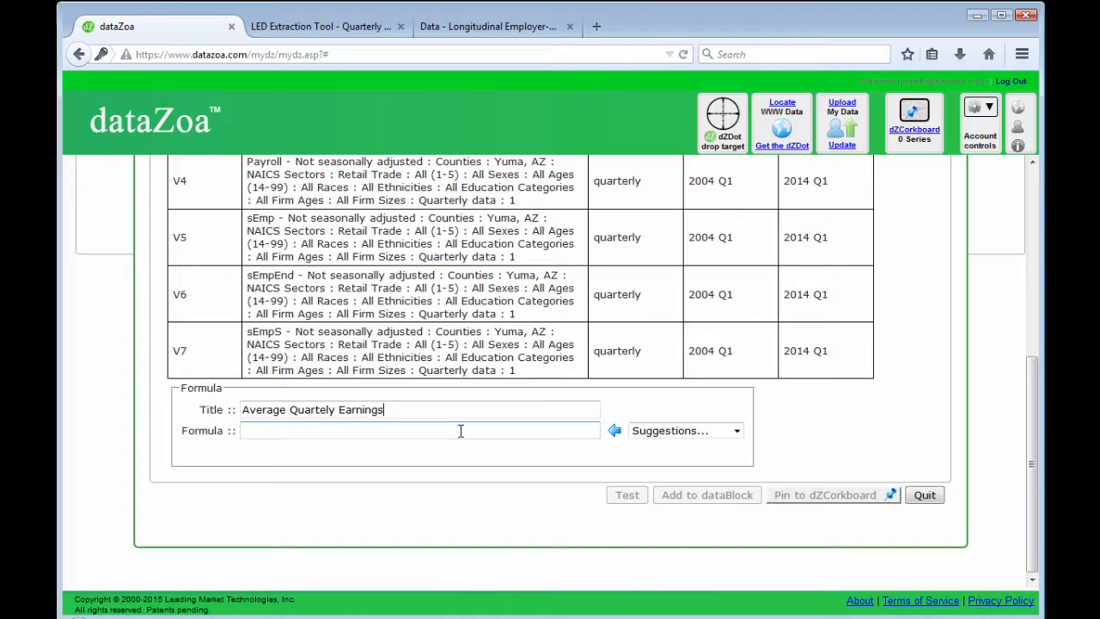
left_click(460, 431)
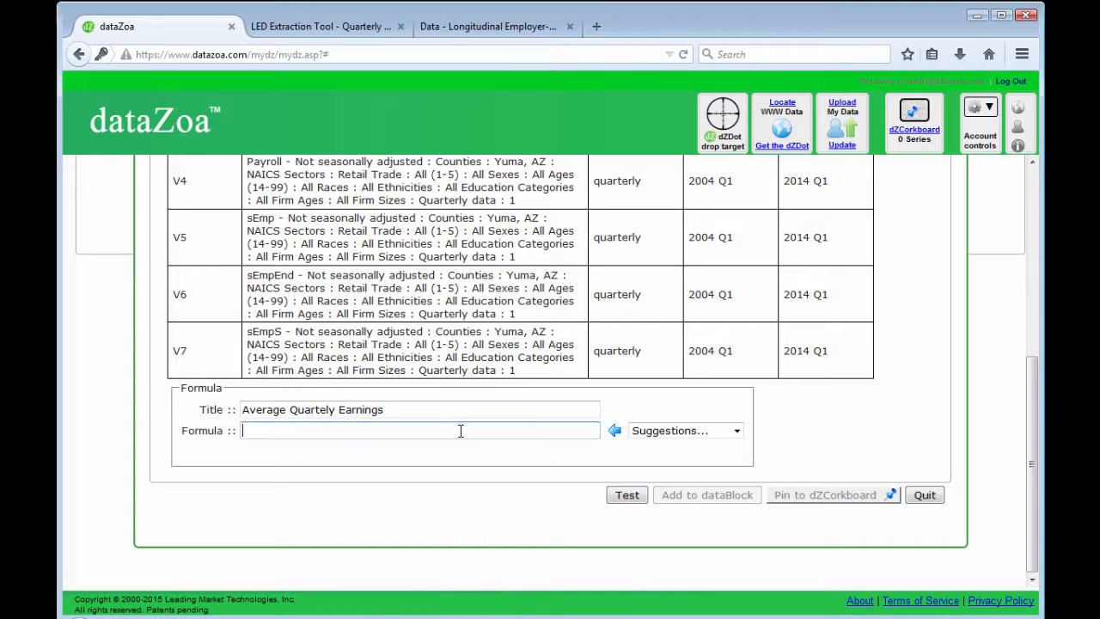
type("V4/v1")
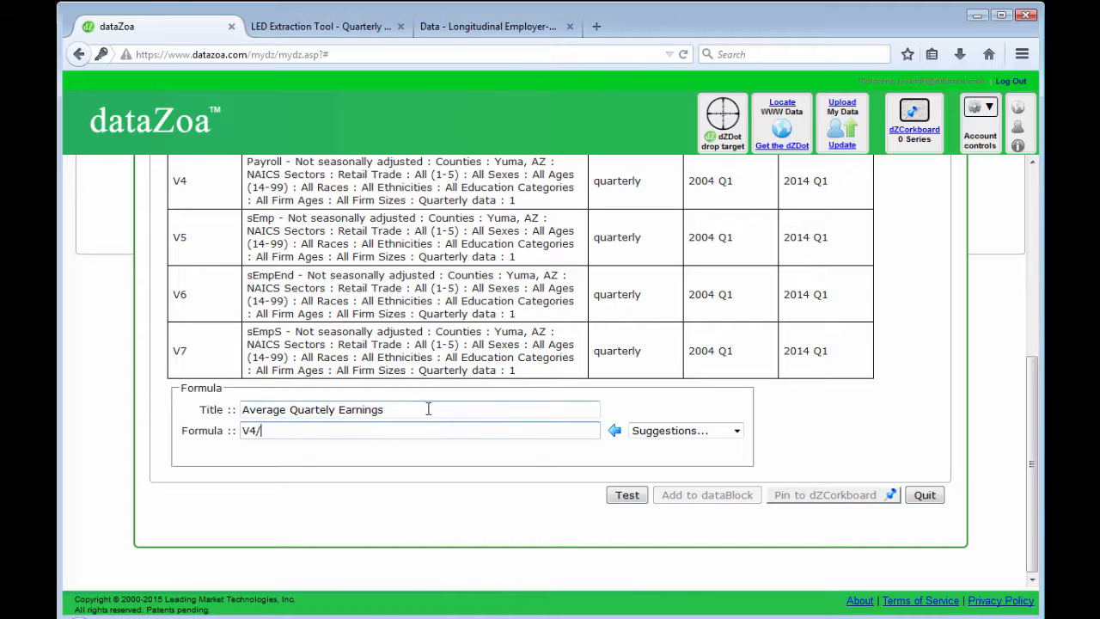
left_click(627, 495)
left_click(697, 496)
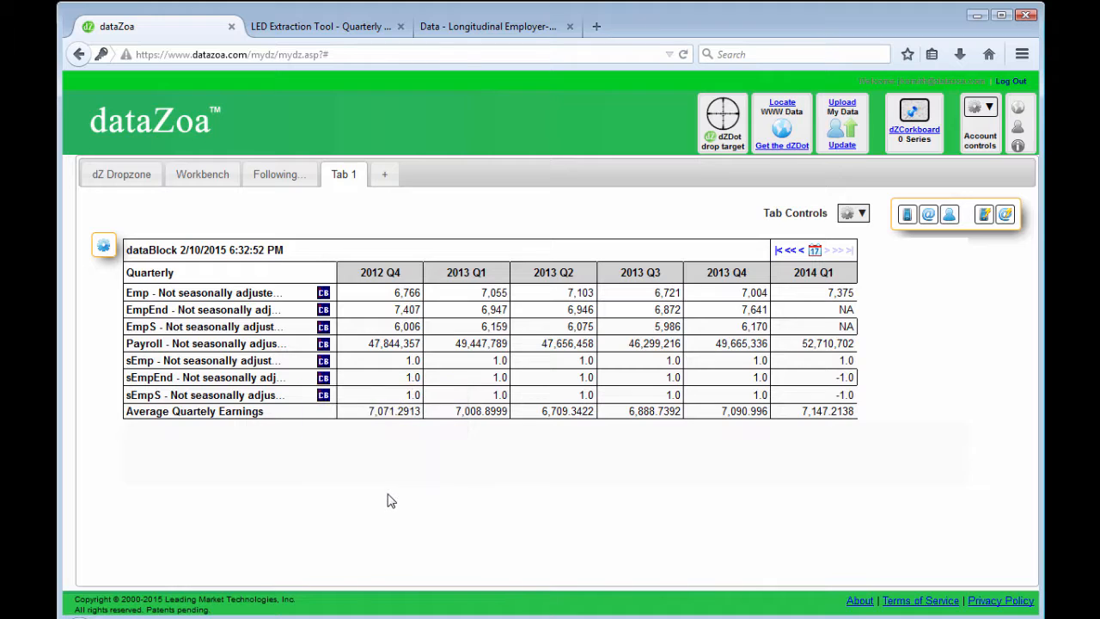
Step: Make a chart from the dataBlock with only the Emp and Average Quartely Earnings series included
left_click(103, 249)
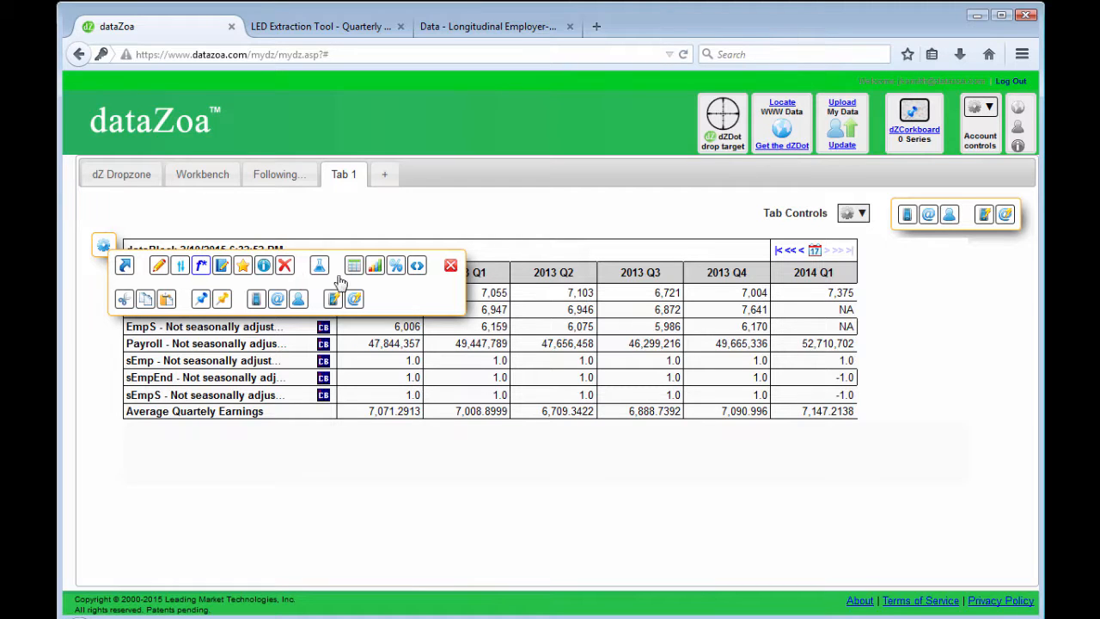
left_click(376, 268)
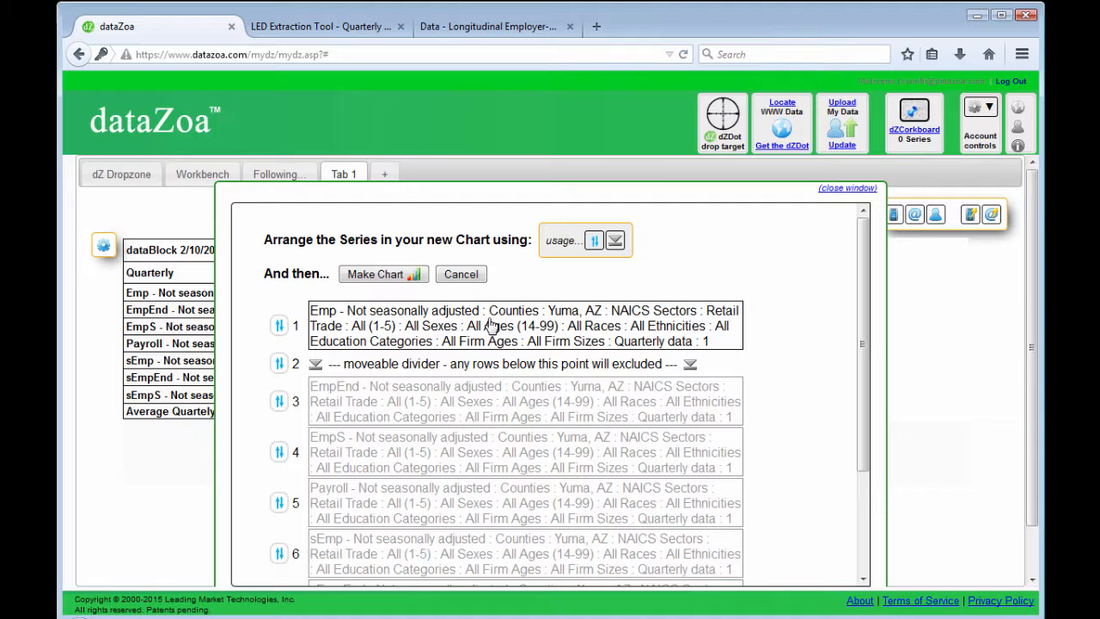
left_click_drag(862, 320, 799, 577)
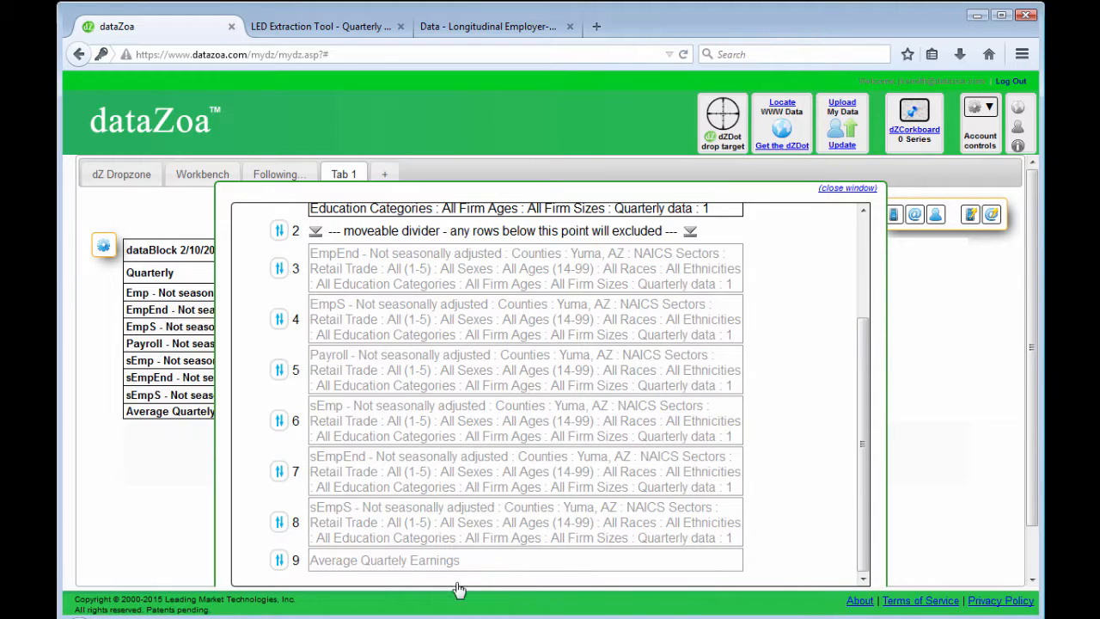
left_click_drag(427, 568, 430, 254)
left_click_drag(865, 402, 860, 333)
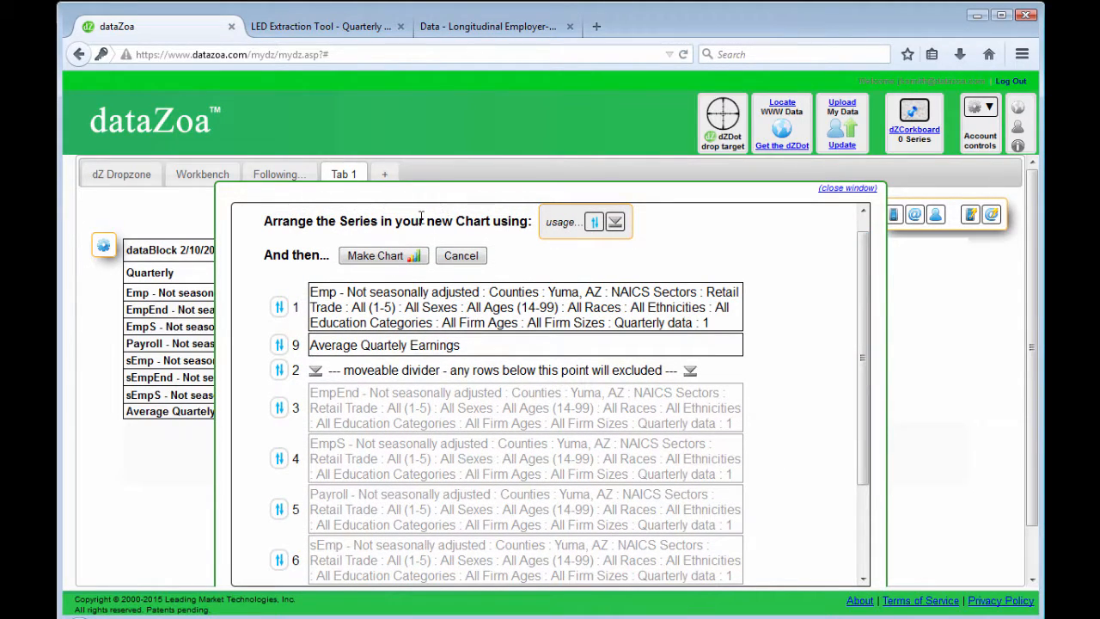
left_click(388, 260)
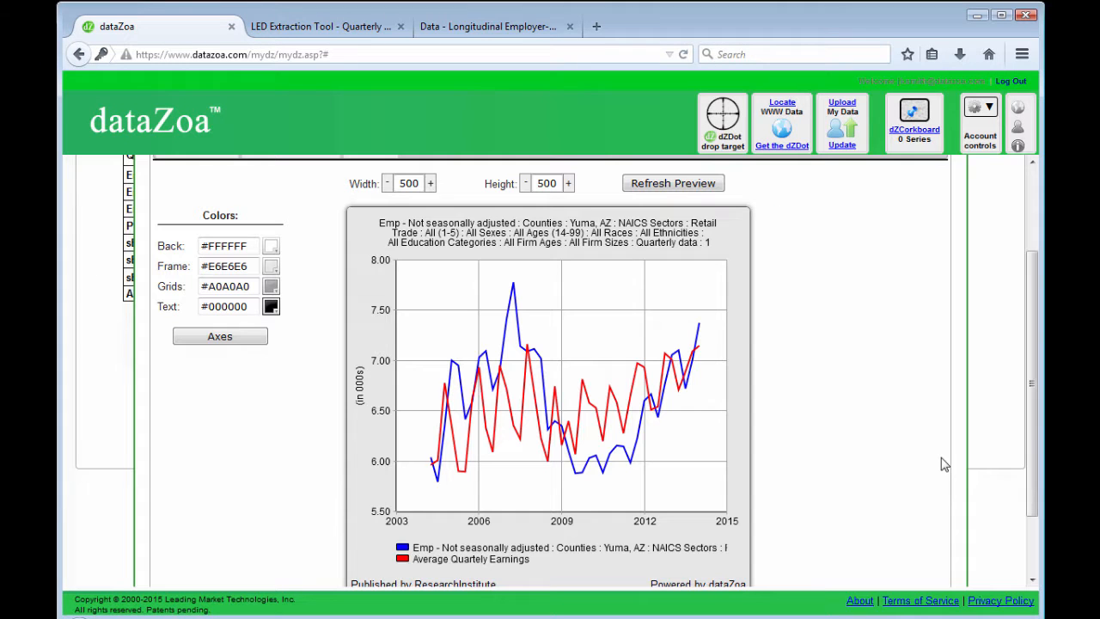
Step: Set the Average Quartely Earnings series' vertical axis to On Right and add the finished chart to the tab
left_click_drag(1030, 418, 1030, 328)
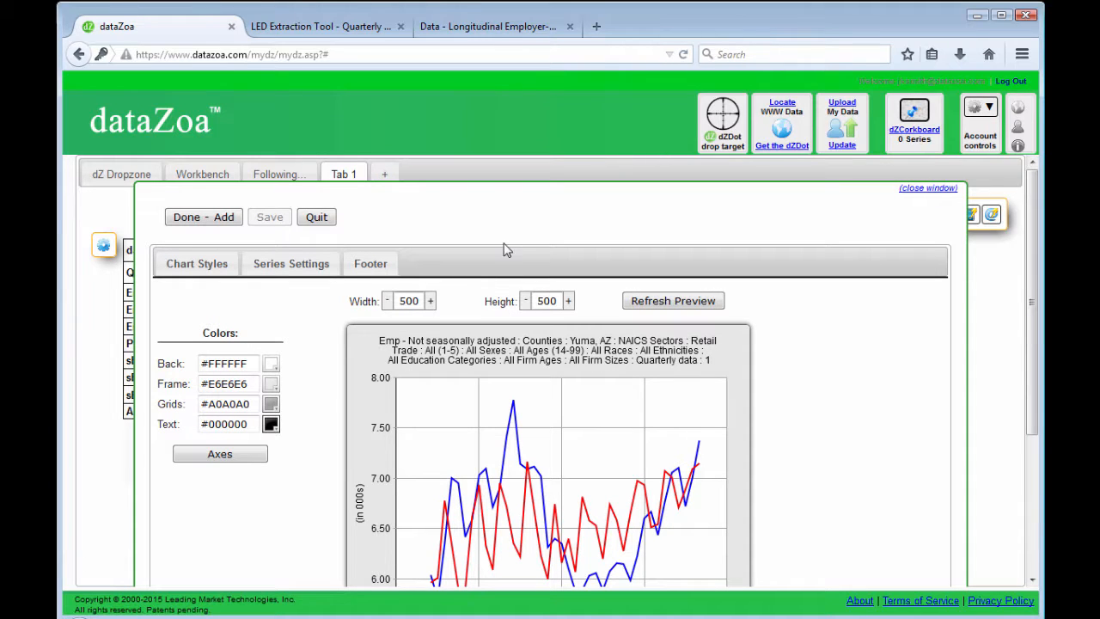
left_click(268, 273)
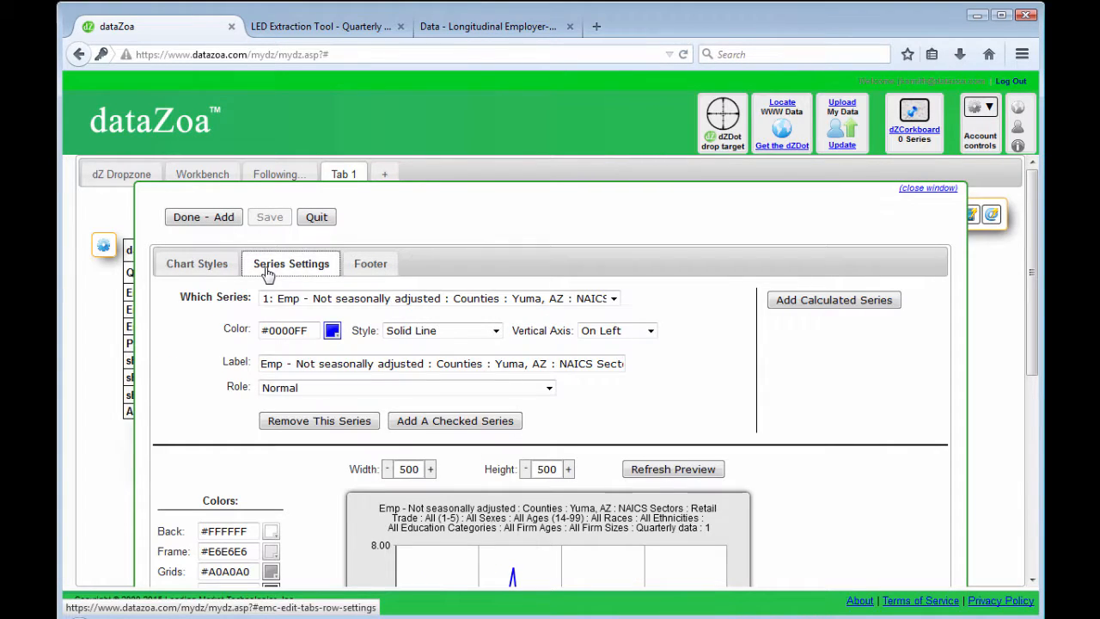
left_click(614, 298)
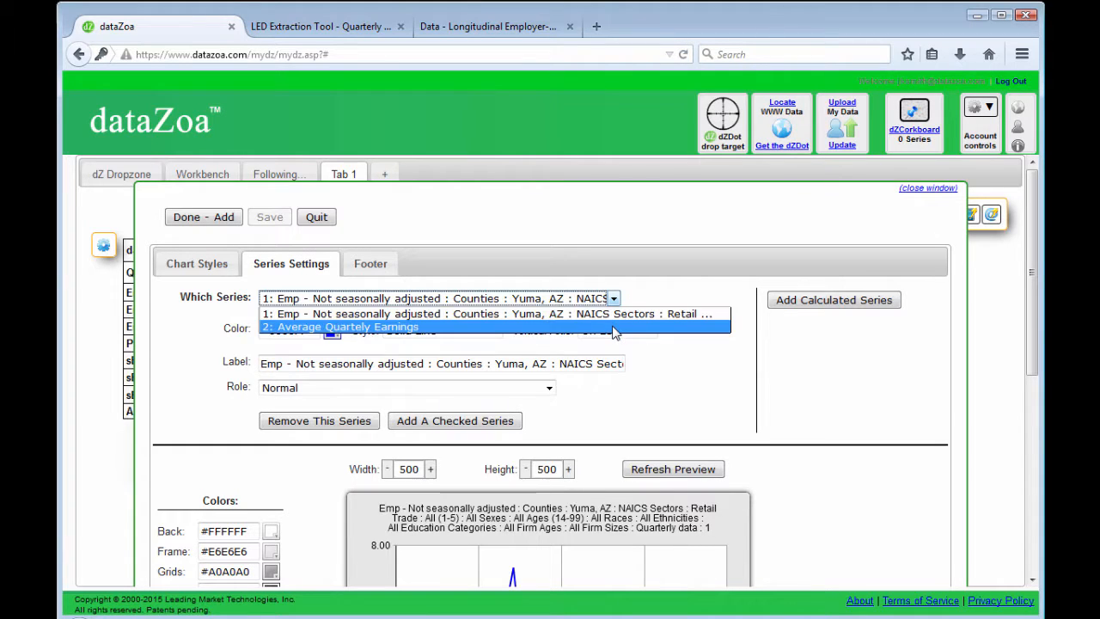
left_click(615, 330)
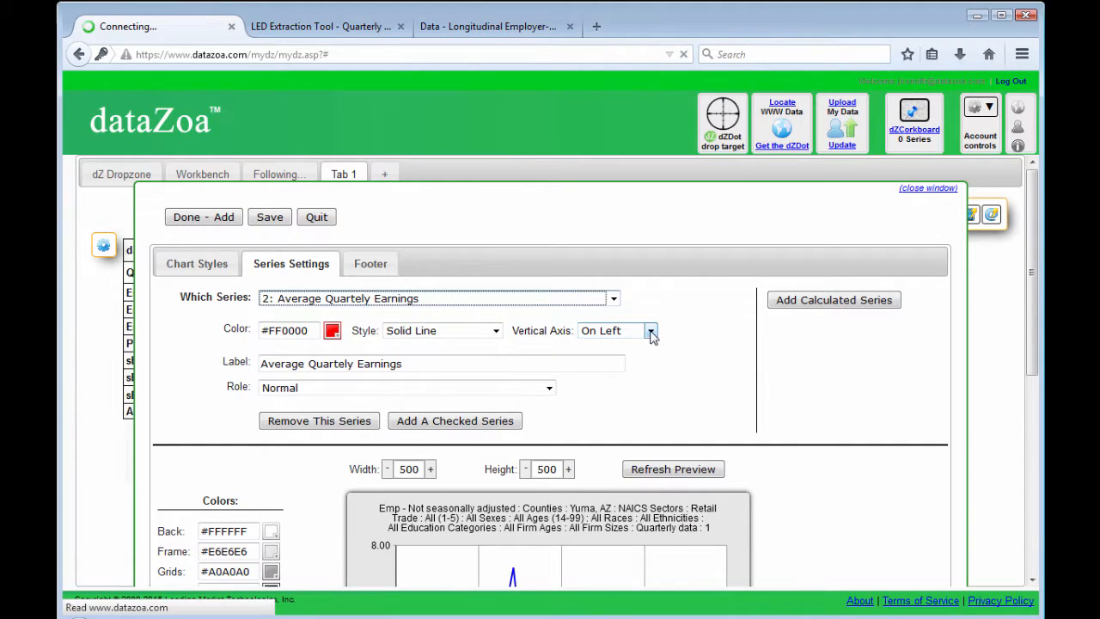
left_click(652, 332)
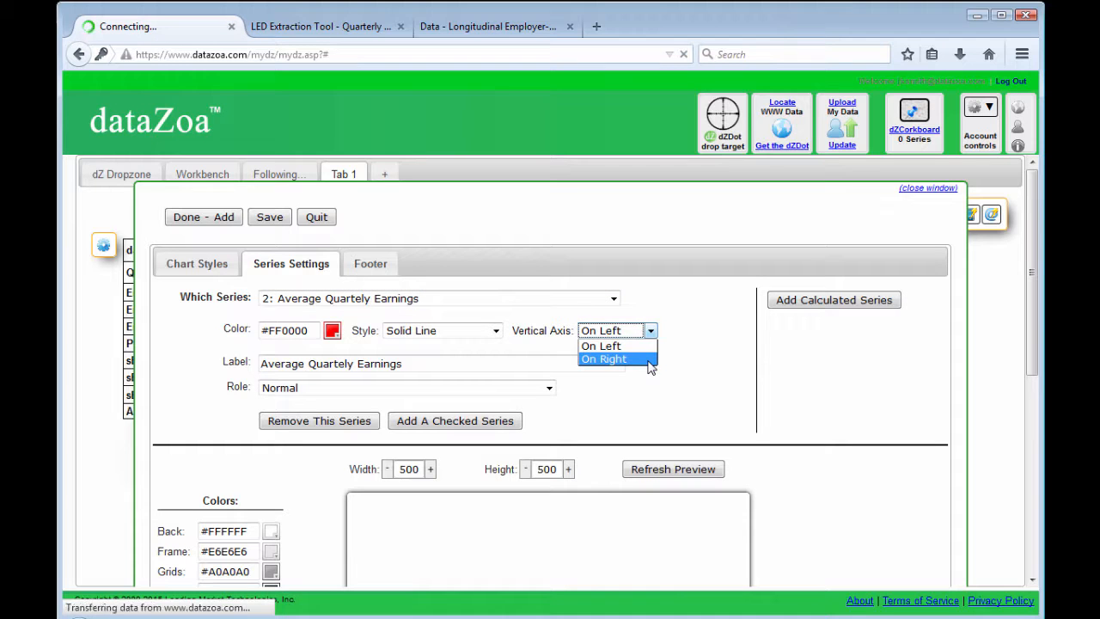
left_click(650, 359)
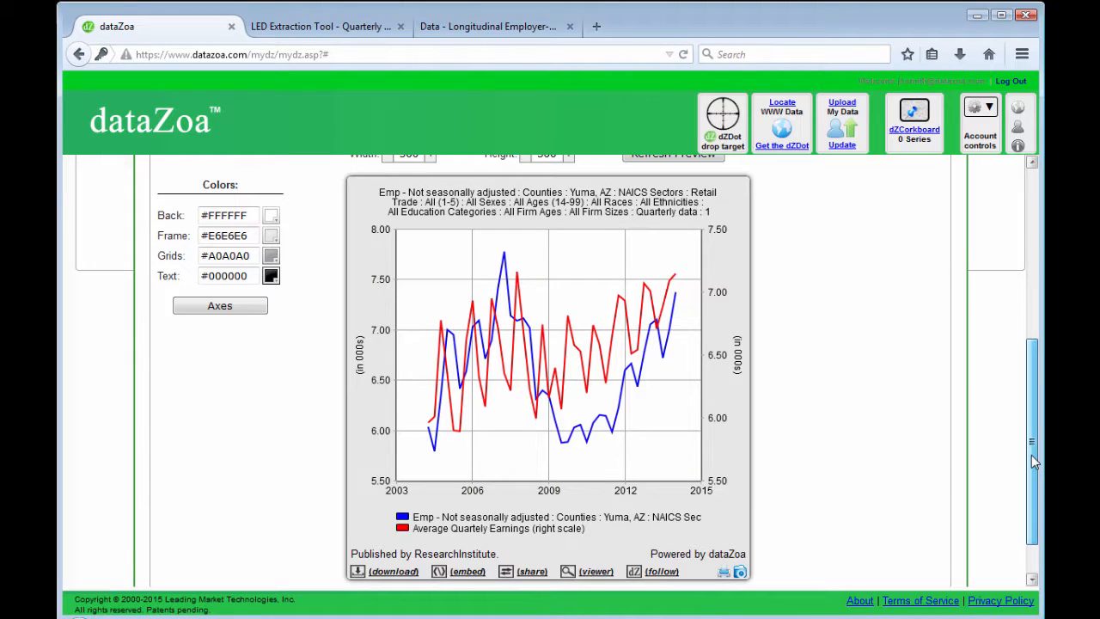
scroll(1031, 454, "up", 5)
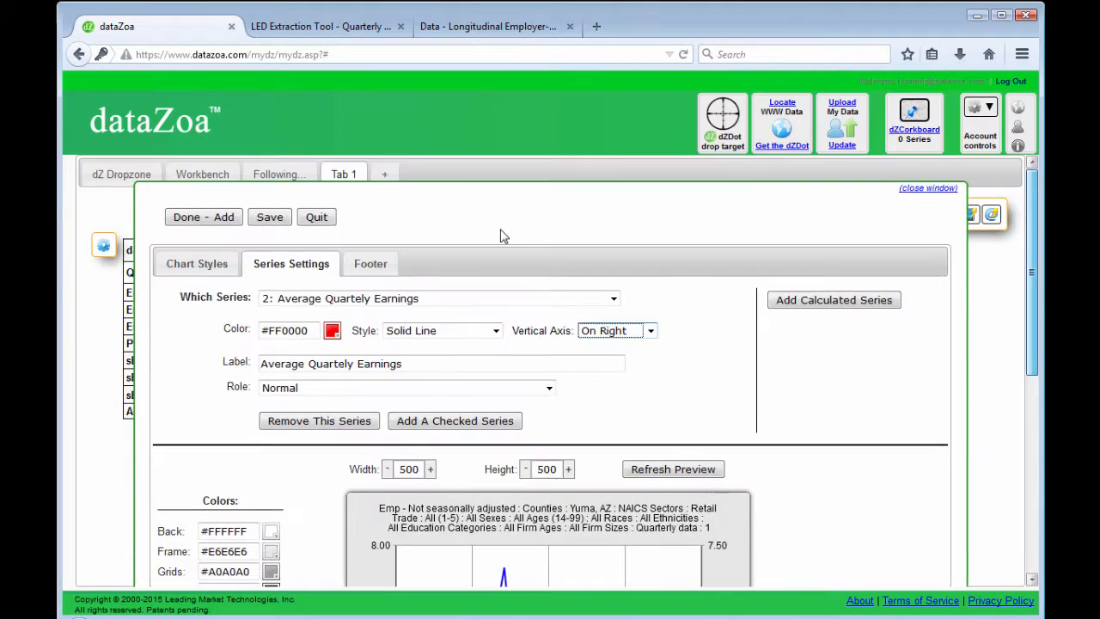
left_click(215, 218)
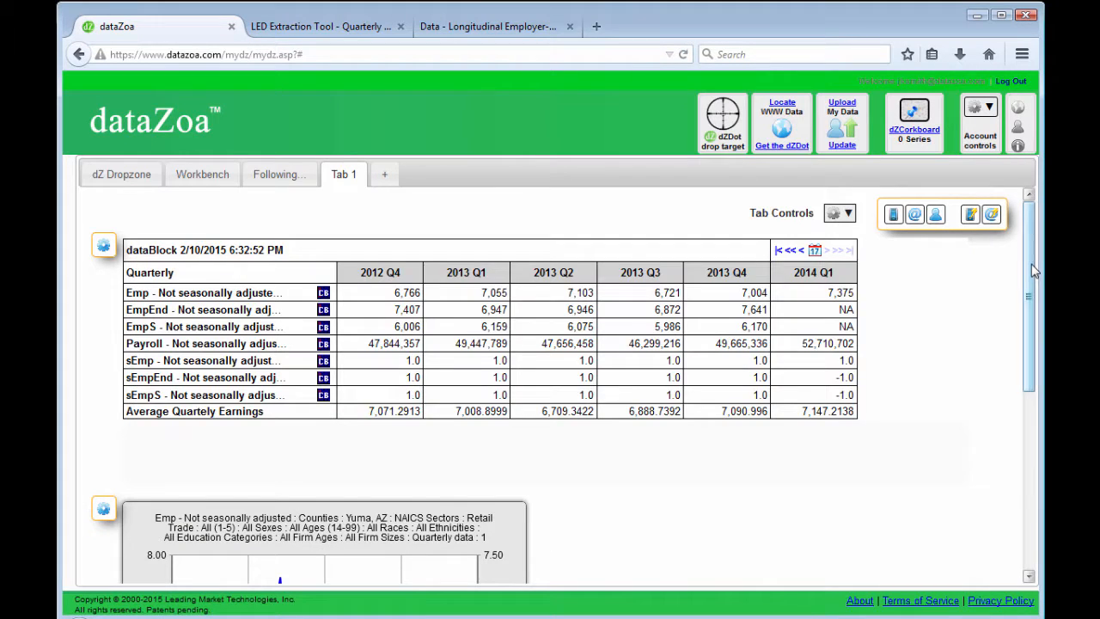
mouse_move(1032, 264)
left_mouse_down()
mouse_move(1034, 323)
mouse_move(1030, 266)
left_mouse_up()
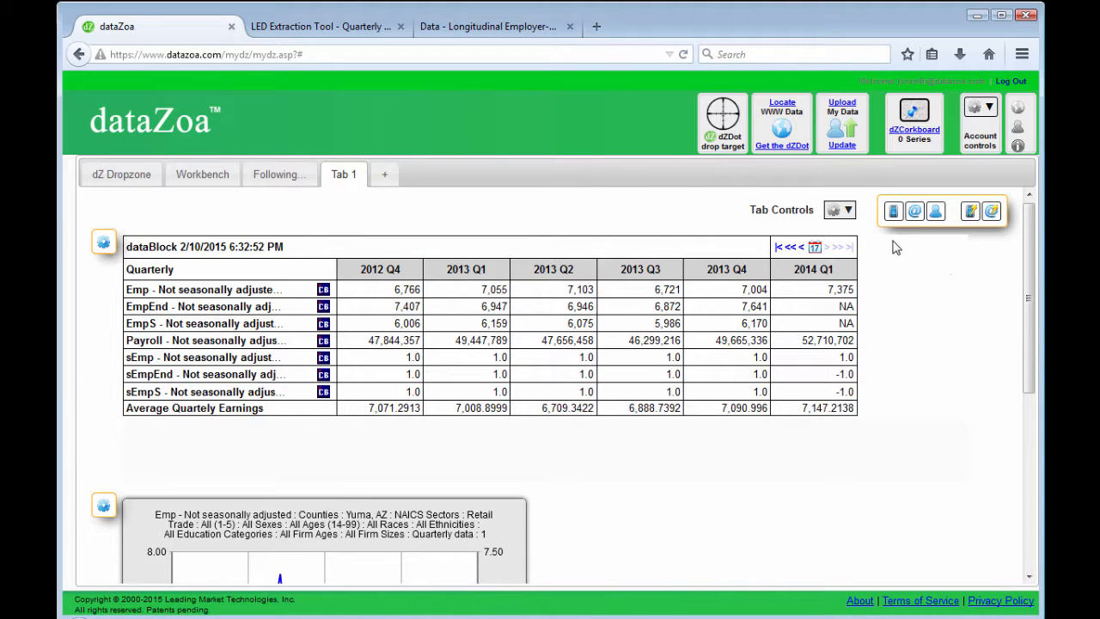
Step: Reorder Tab 1 so the chart sits in the first row above the dataBlock, and save the new order
left_click(848, 212)
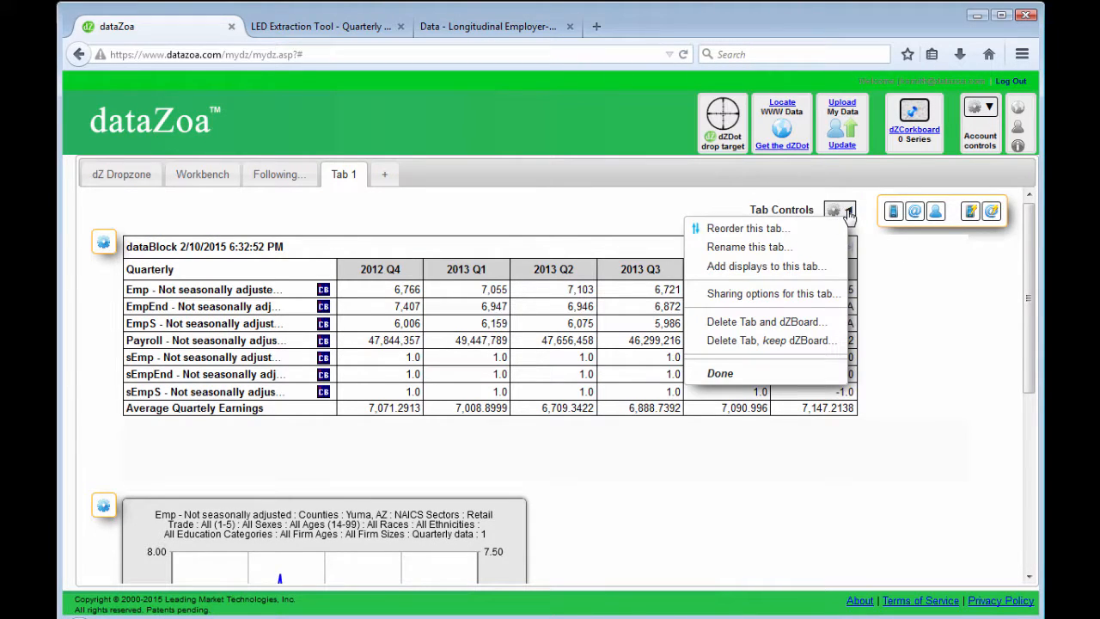
left_click(814, 228)
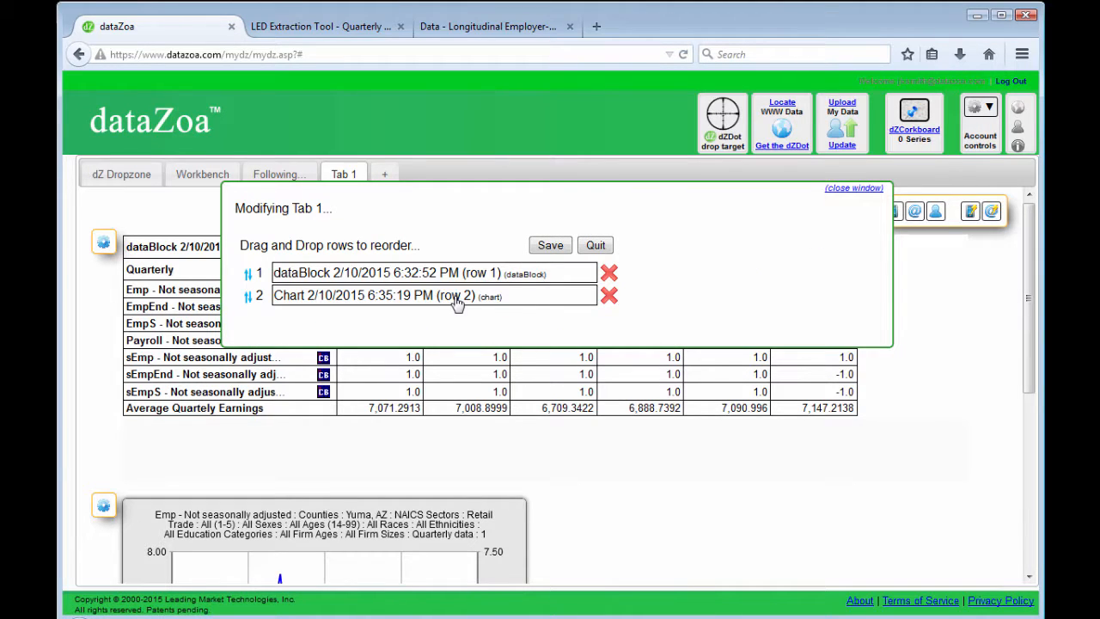
left_click_drag(456, 301, 458, 273)
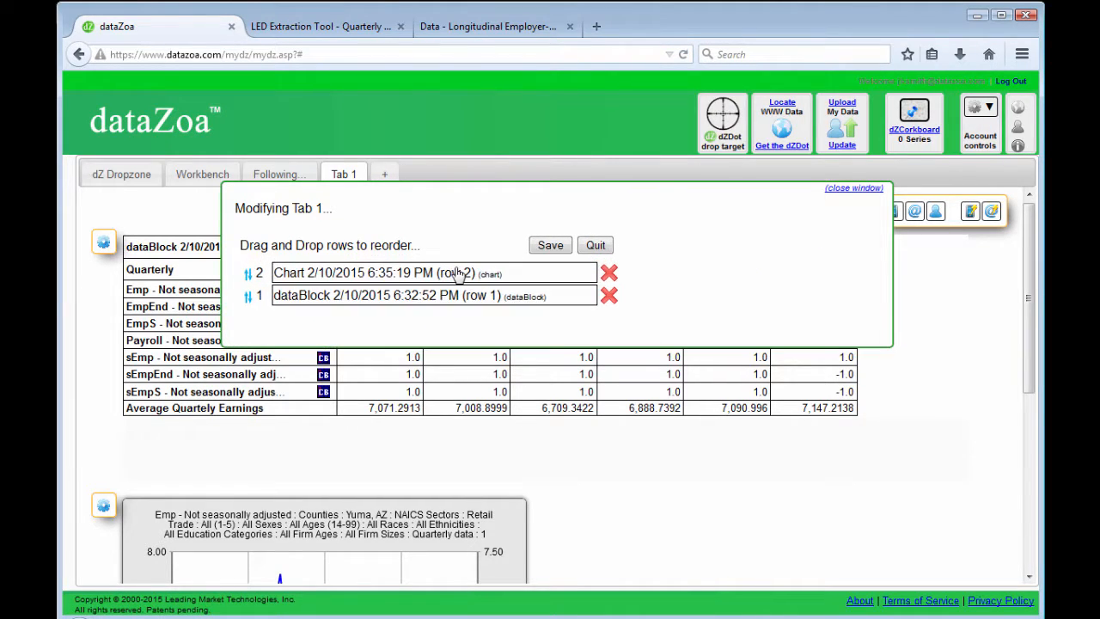
left_click(550, 246)
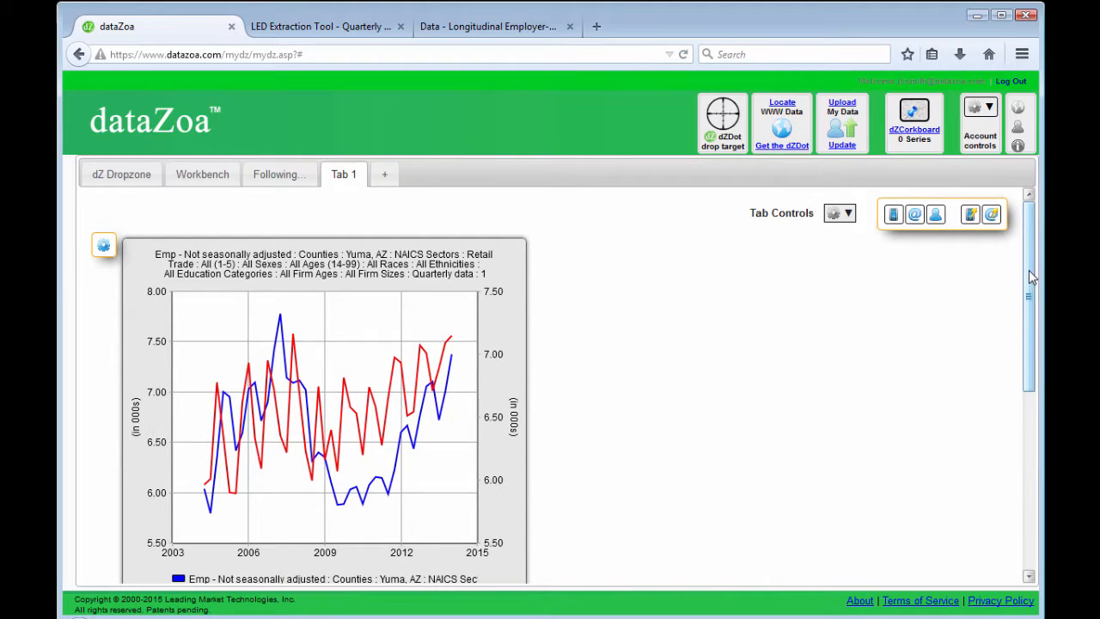
Step: Email the Tab 1 dZBoard with the subject "dZBoard from ResearchInstitute"
left_click_drag(1030, 281, 1019, 258)
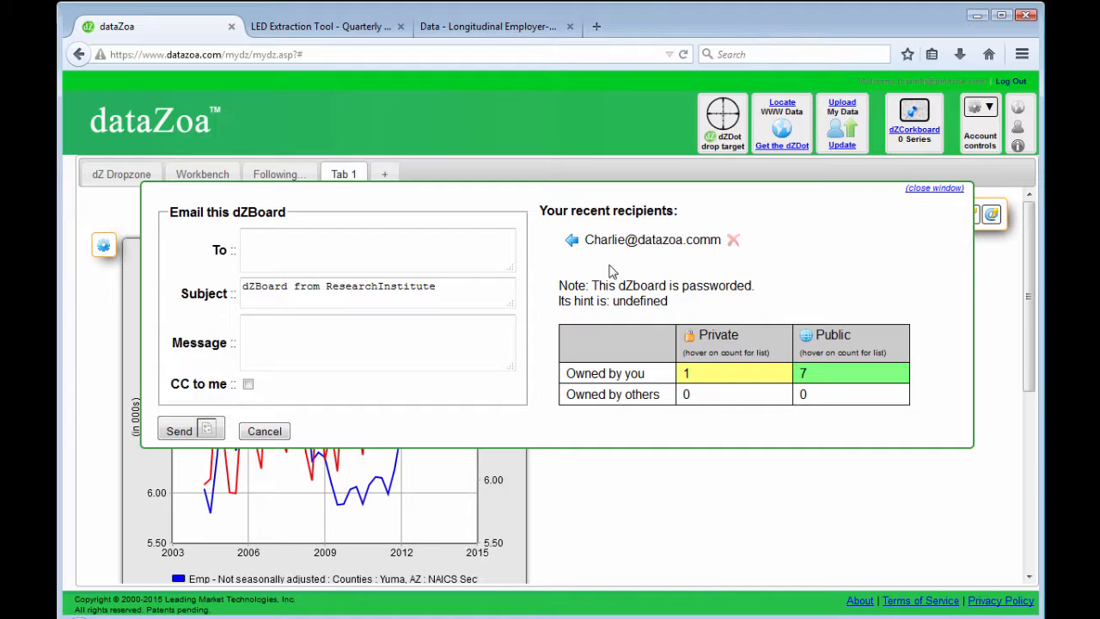
left_click(180, 431)
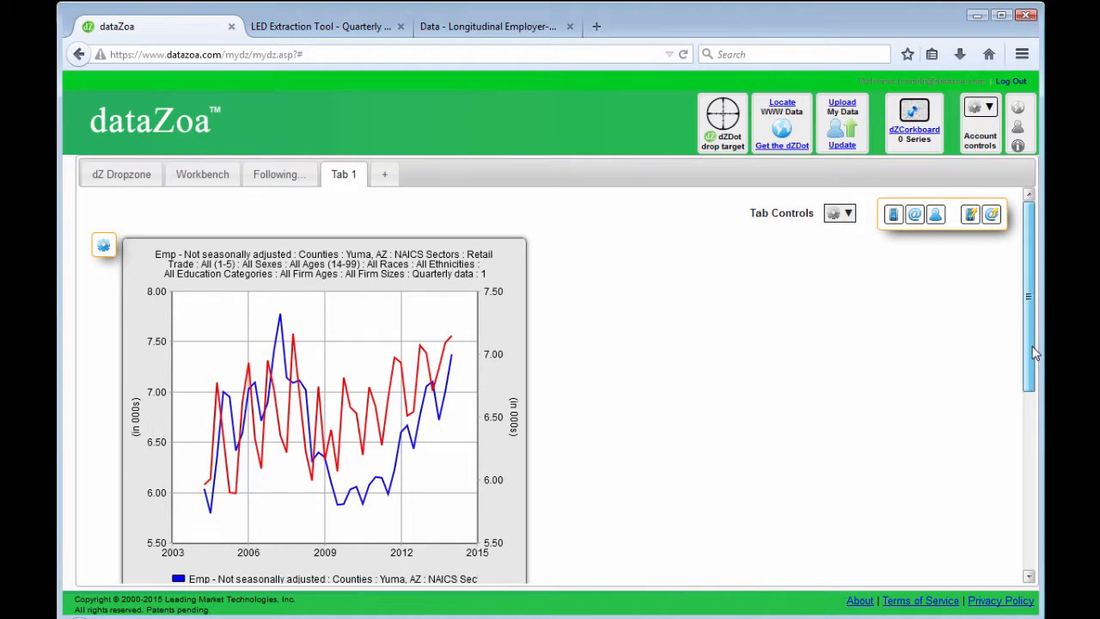
mouse_move(1028, 352)
left_mouse_down()
mouse_move(1040, 541)
mouse_move(1032, 330)
left_mouse_up()
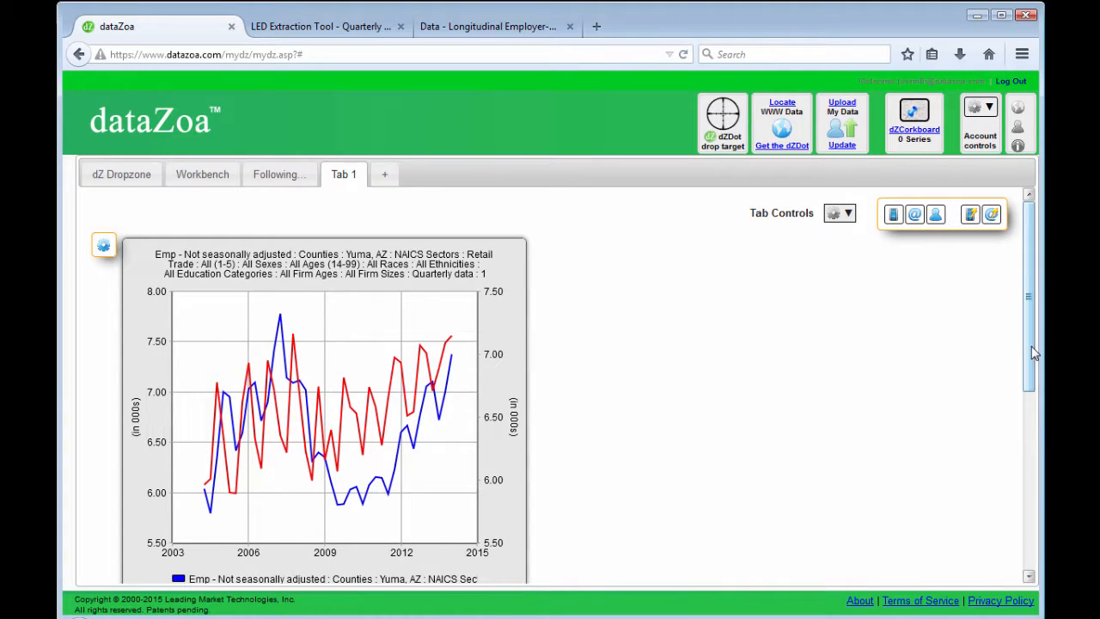
left_click_drag(1034, 353, 1016, 319)
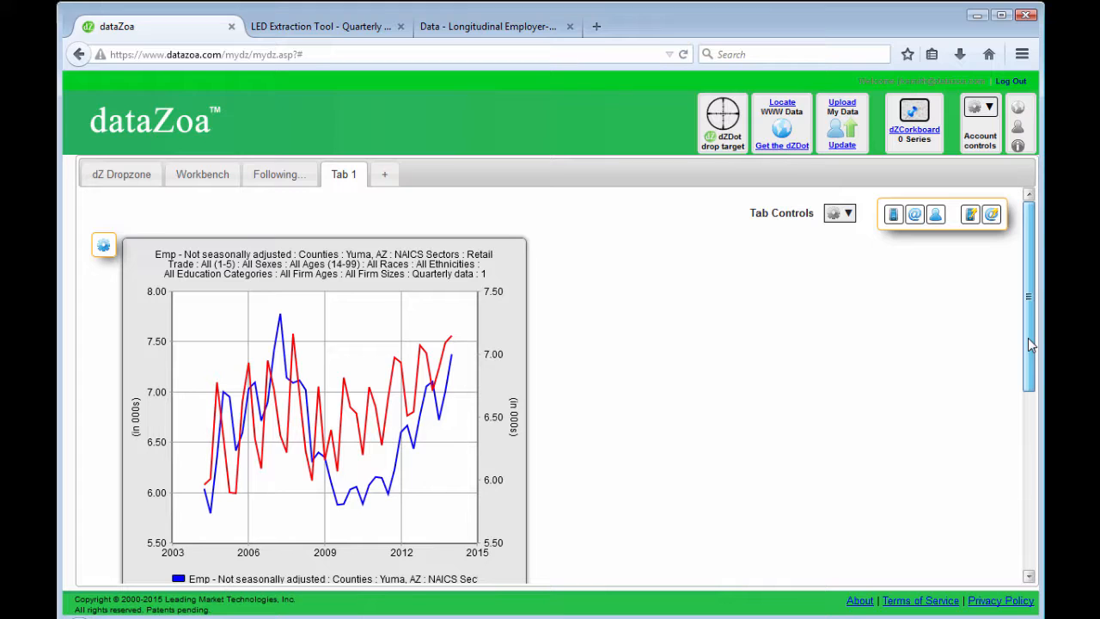
mouse_move(1030, 345)
left_mouse_down()
mouse_move(1035, 444)
mouse_move(1030, 344)
left_mouse_up()
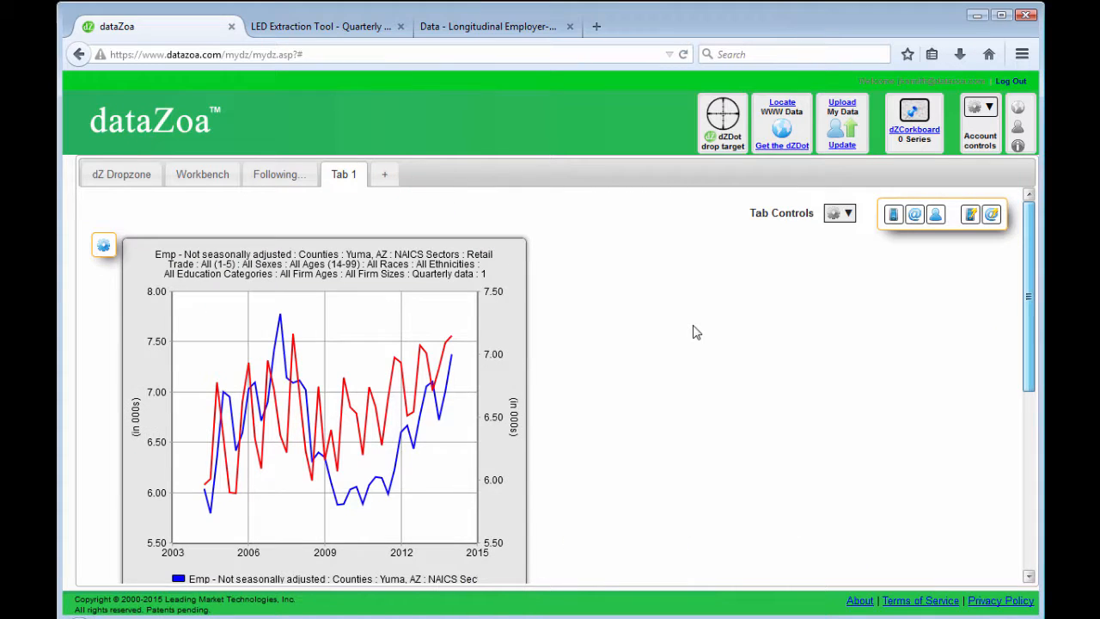